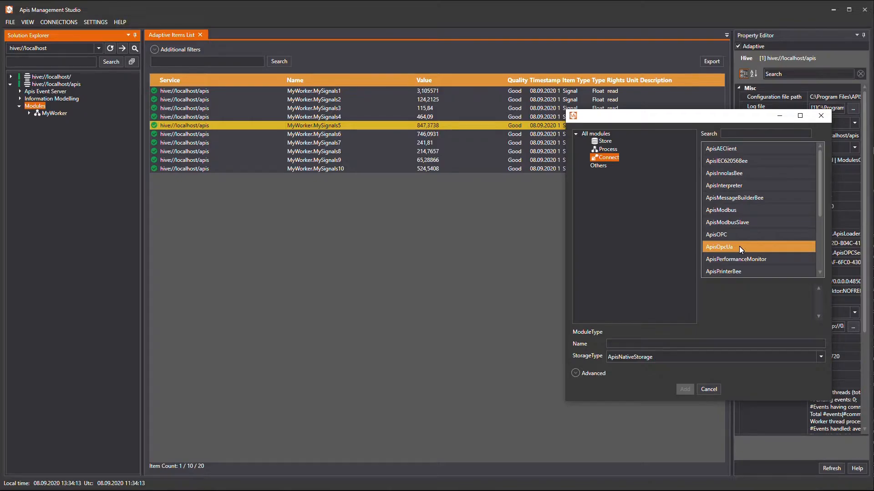
Step: Add an ApisOpcUa module named MyOpcUa to the local apis hive
click(739, 247)
click(665, 343)
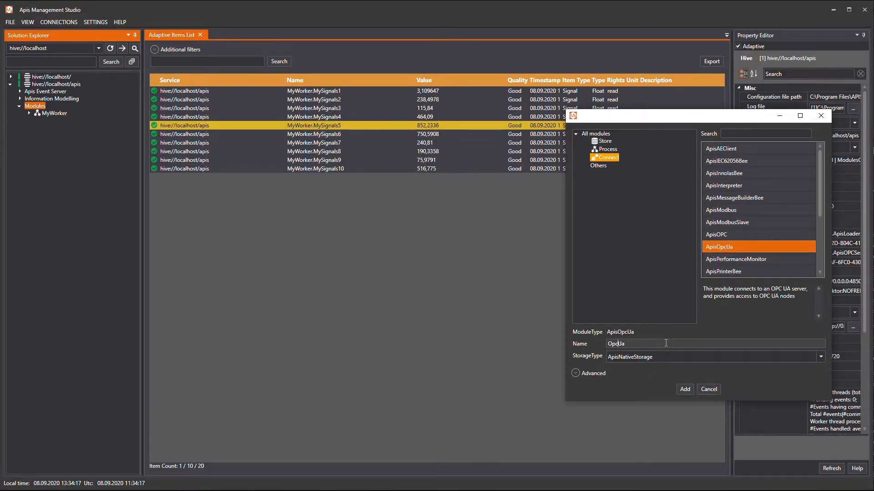
key(Home)
text(My)
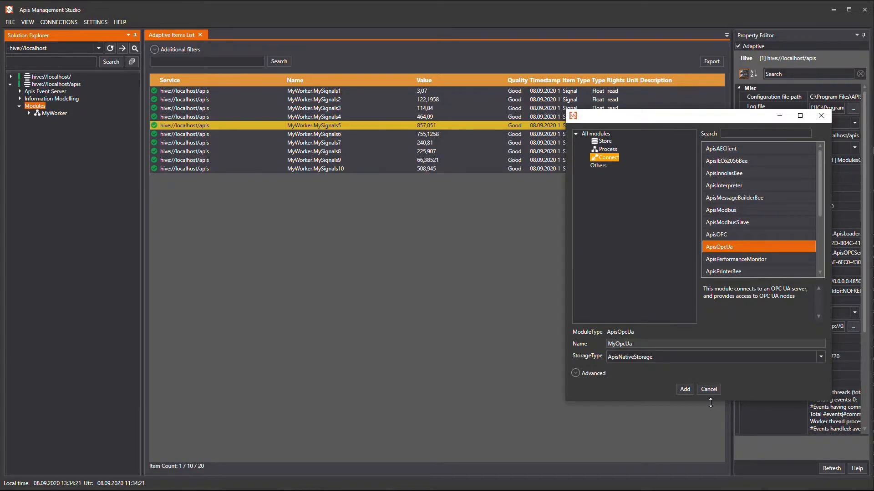
click(685, 390)
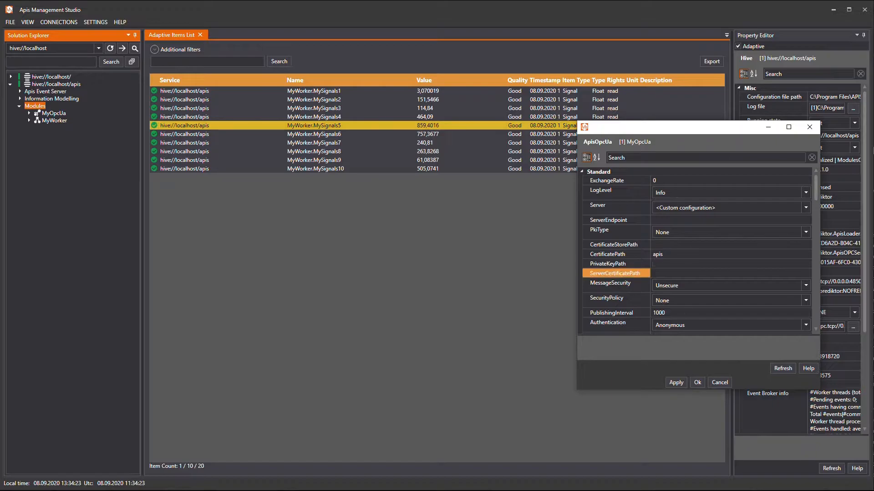
Step: Set the MyOpcUa module's ExchangeRate to 5000 and its ServerEndpoint to opc.tcp://localhost:4850, and apply the properties
drag(683, 142, 430, 163)
click(381, 204)
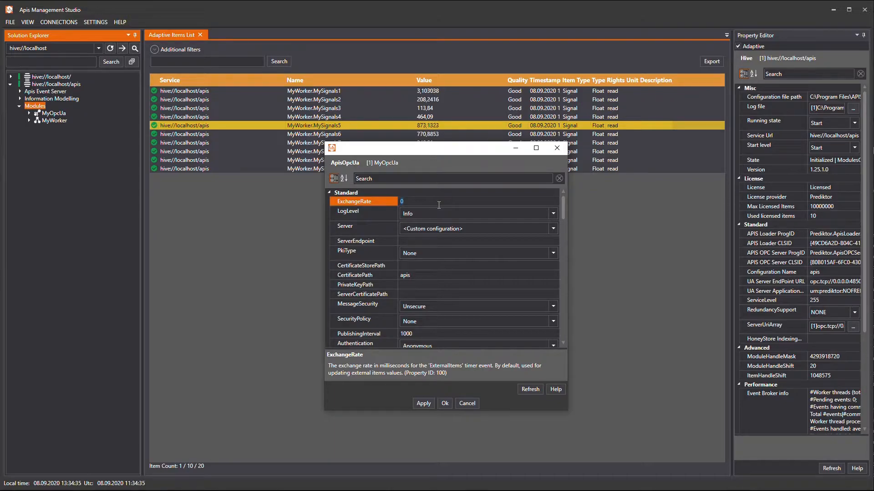
text(5000)
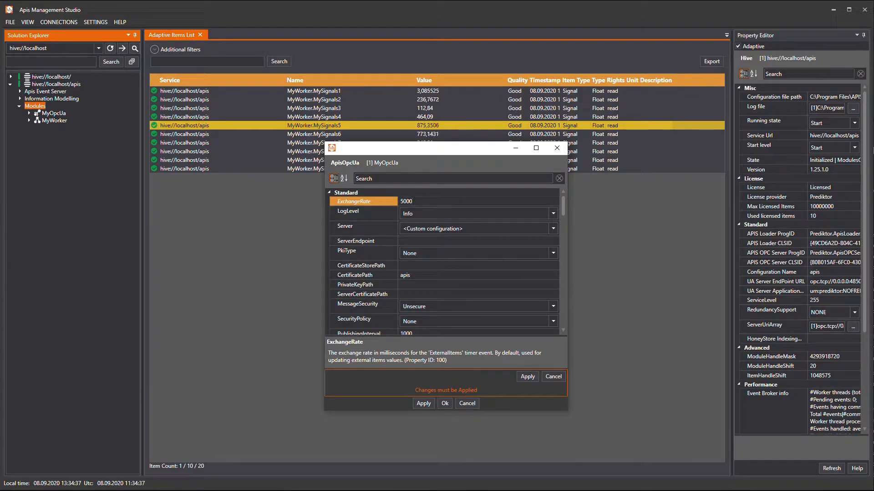
click(469, 241)
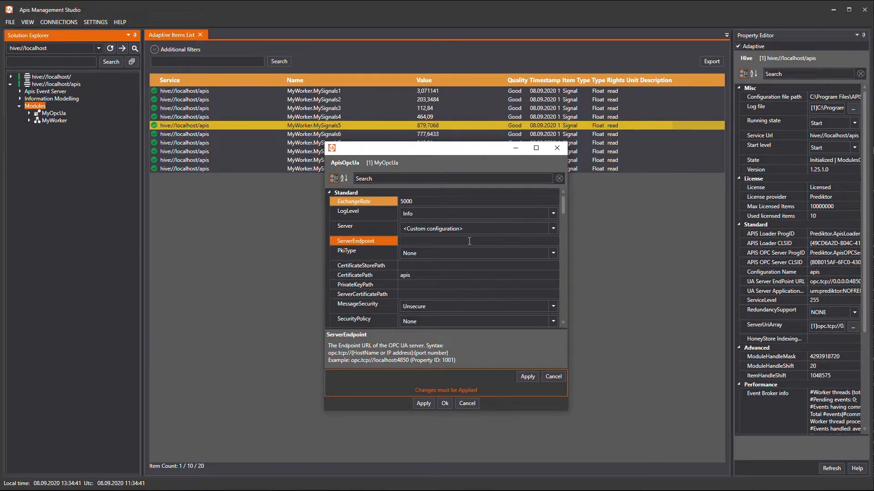
text(opc.tcp)
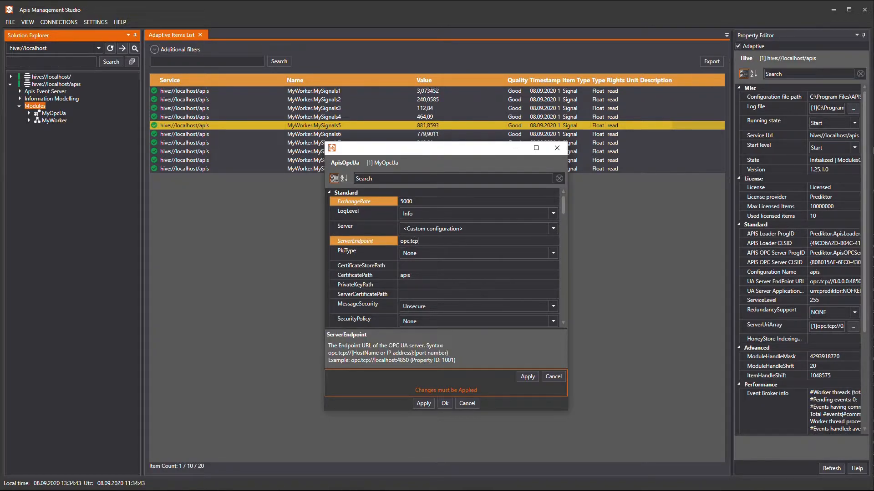
text(://localhost:4850)
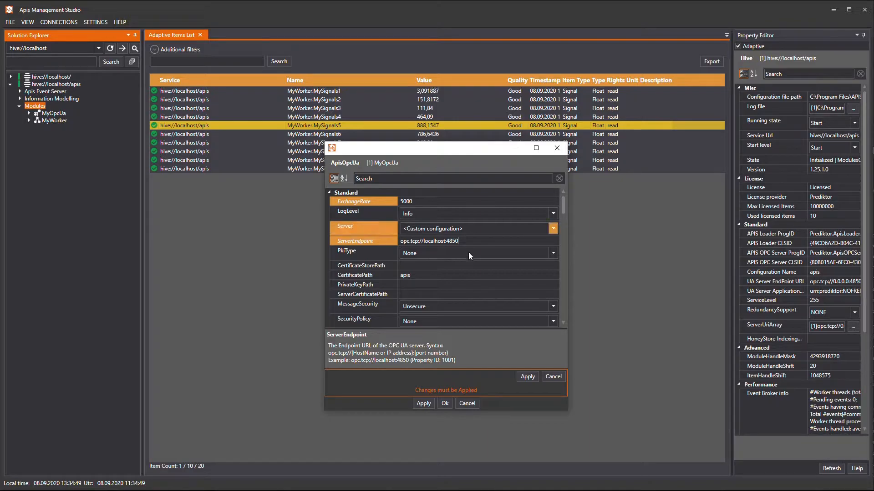
click(419, 406)
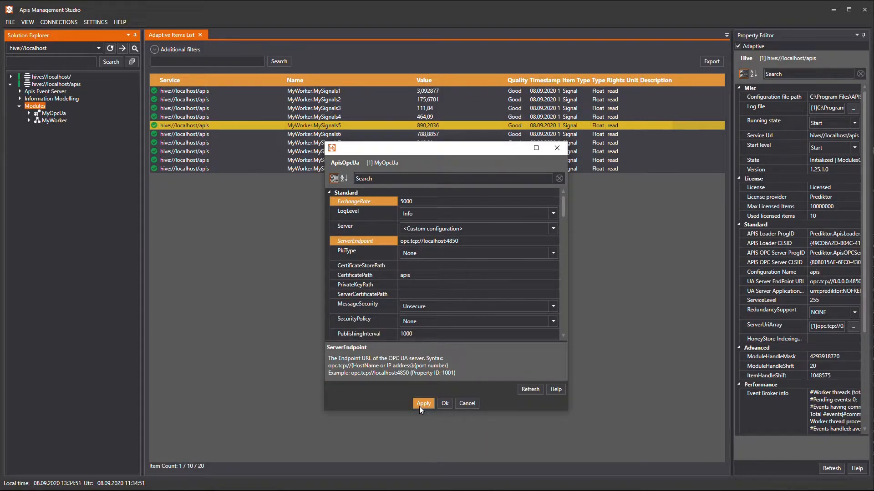
click(443, 403)
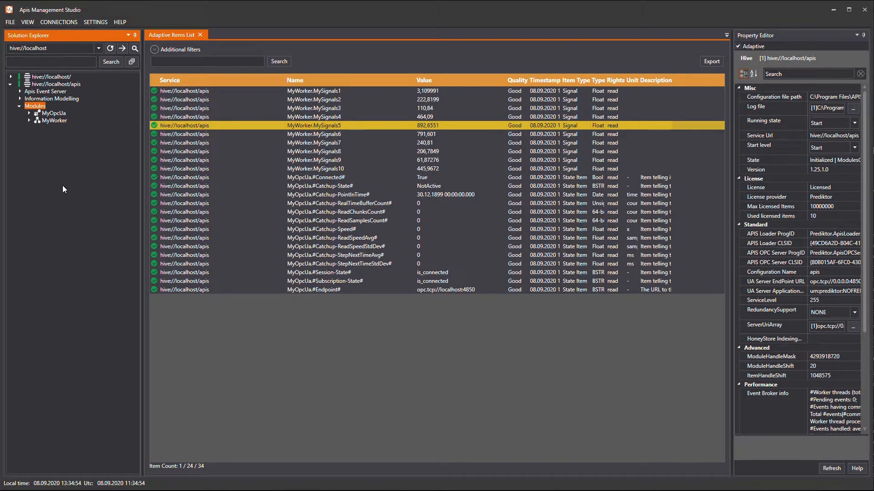
Step: Inspect the MyOpcUa module's state items, checking the subscription state and the endpoint
click(35, 115)
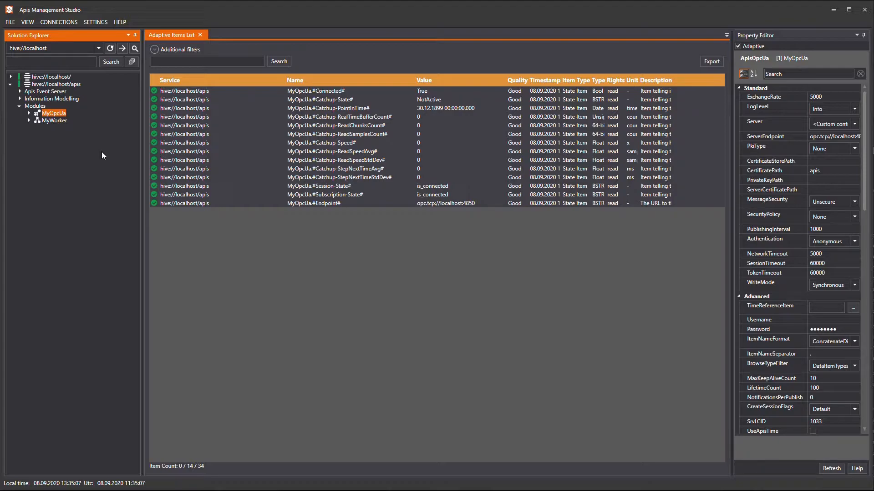
click(402, 196)
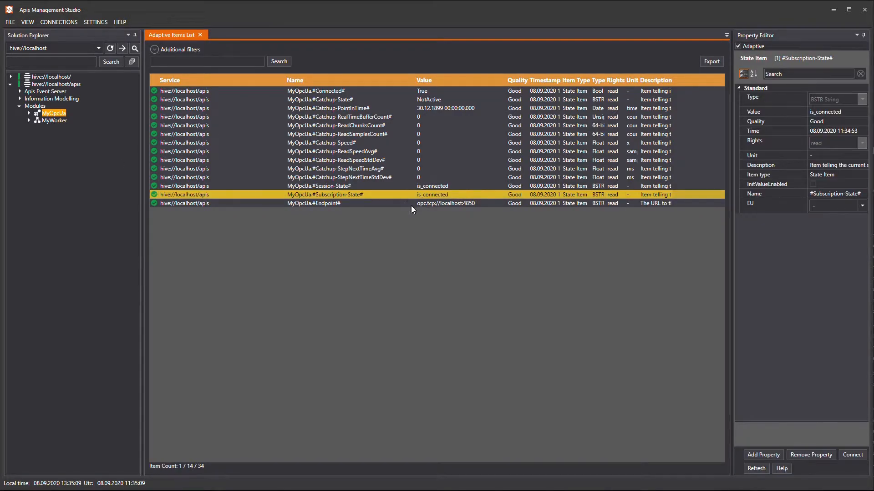
click(408, 201)
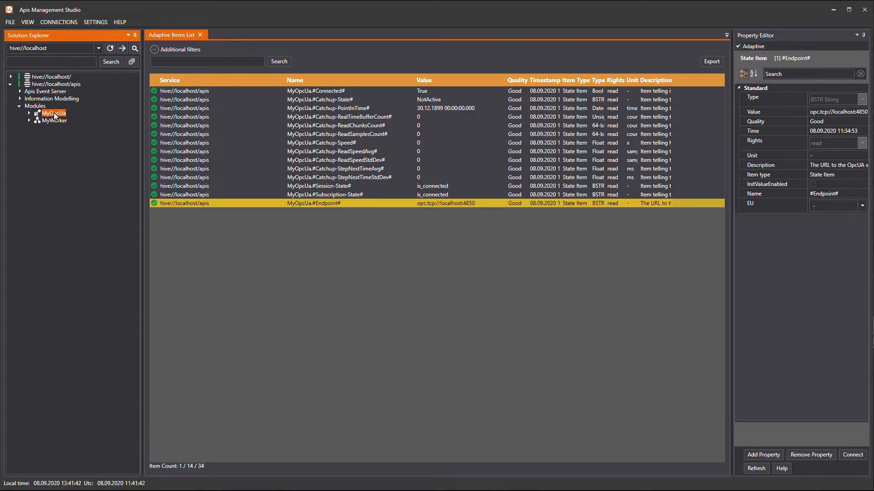
Step: Browse the OPC UA server and add all signals under ApisHive's LocalhostWorker as OPC items of the MyOpcUa module
right_click(55, 116)
mouse_move(68, 120)
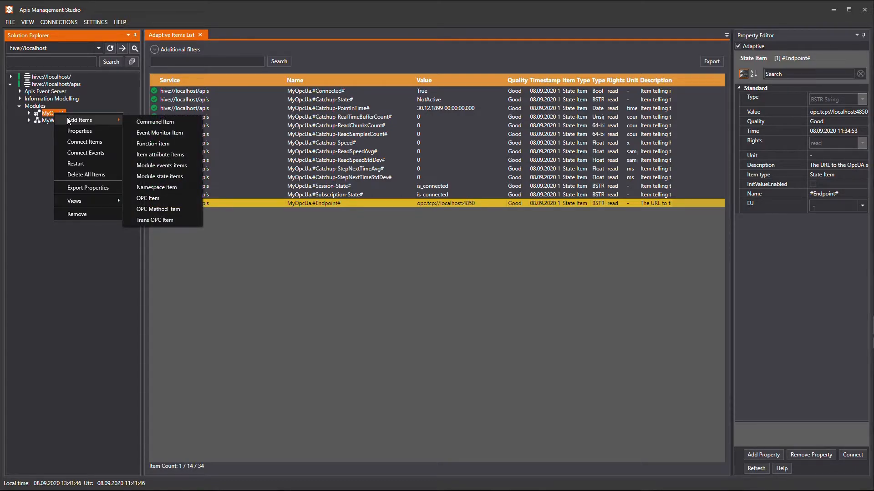
click(150, 197)
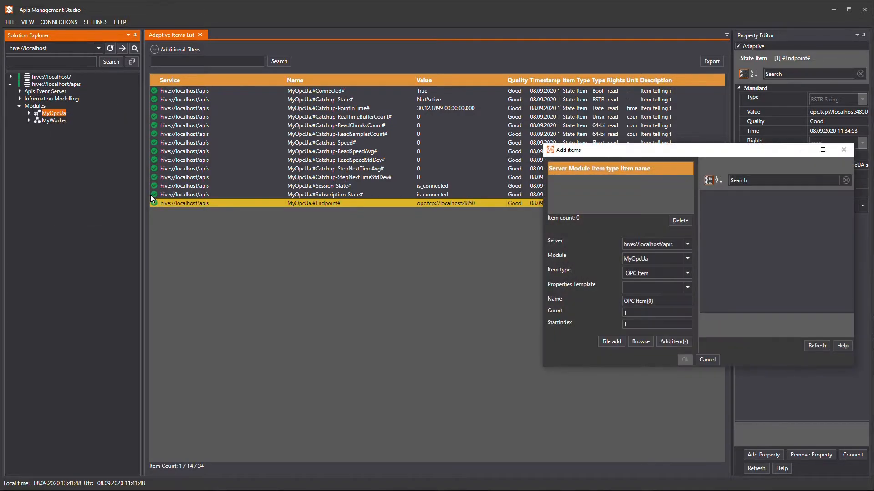
drag(614, 152, 294, 118)
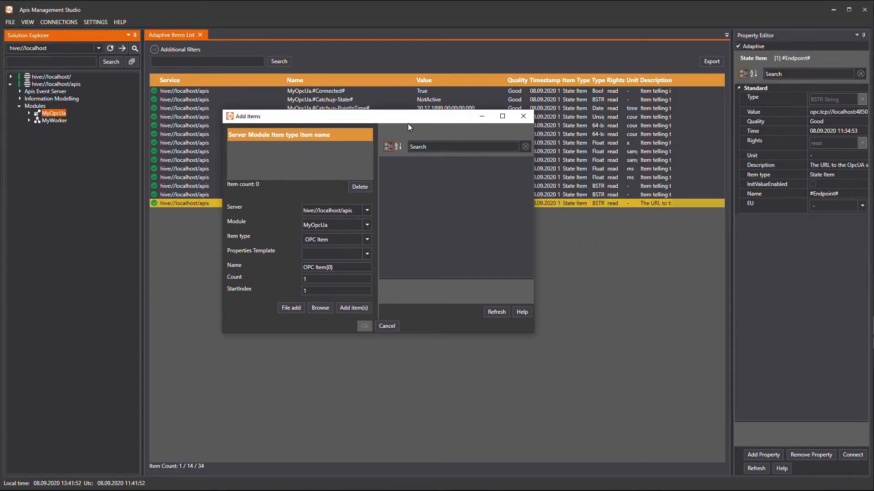
click(325, 307)
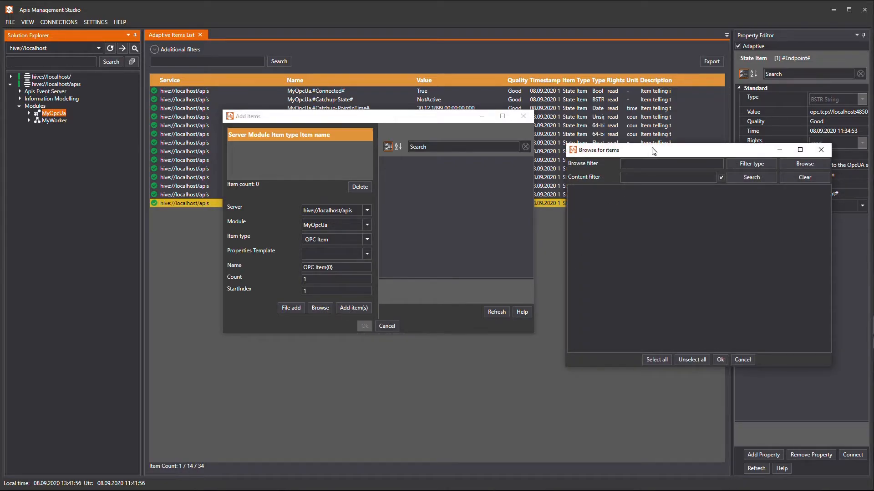
drag(653, 151, 444, 146)
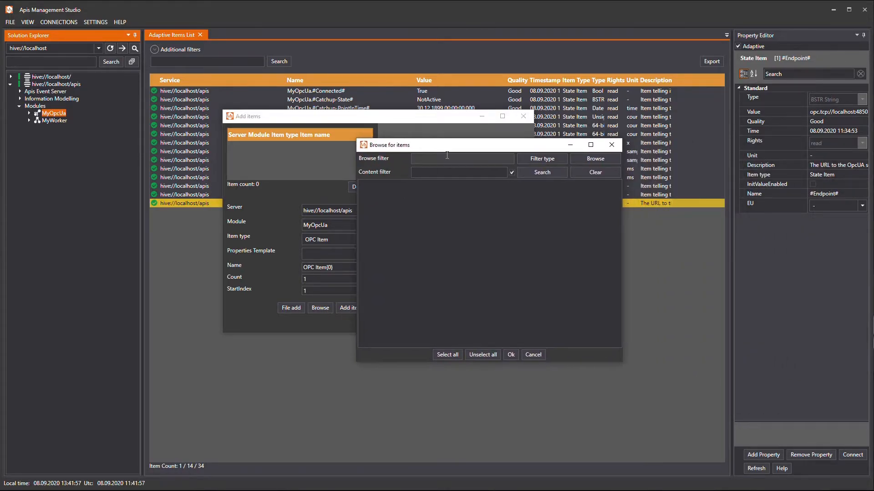
click(585, 160)
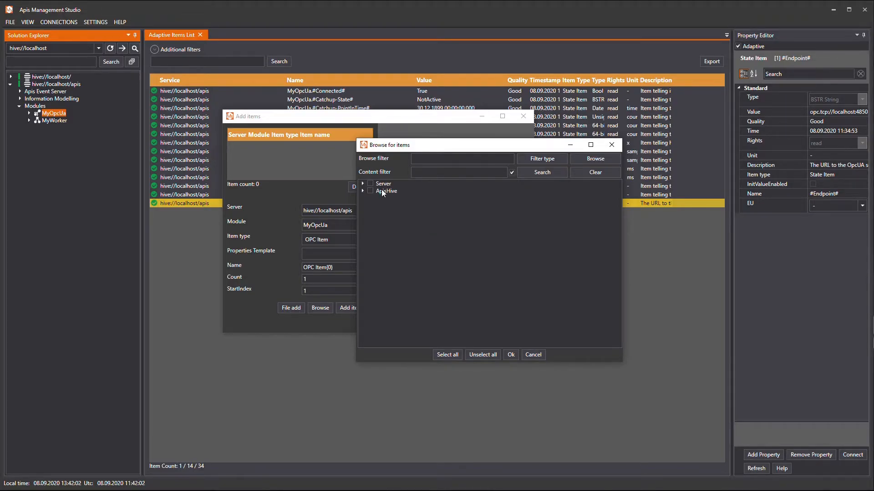
click(363, 191)
click(371, 198)
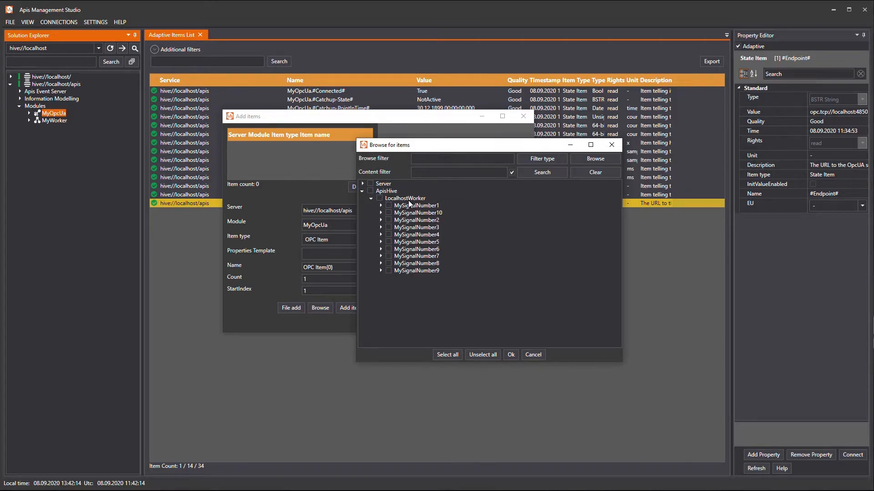
click(384, 199)
click(511, 355)
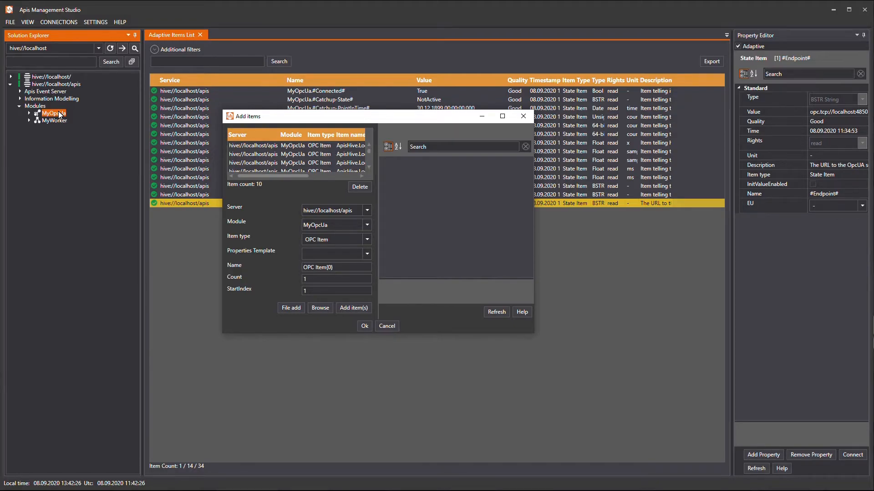
click(364, 326)
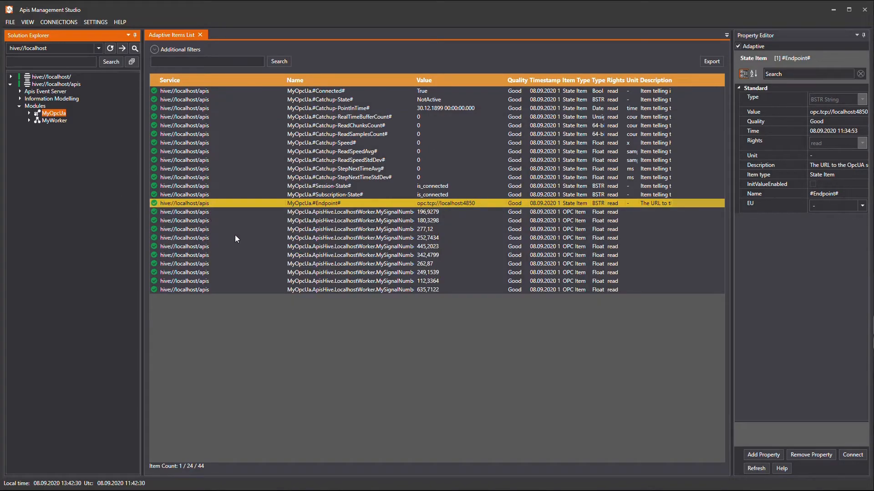
Step: Examine the values and properties of the OPC items for MySignalNumber10 and MySignalNumber1
drag(337, 215, 335, 282)
click(327, 218)
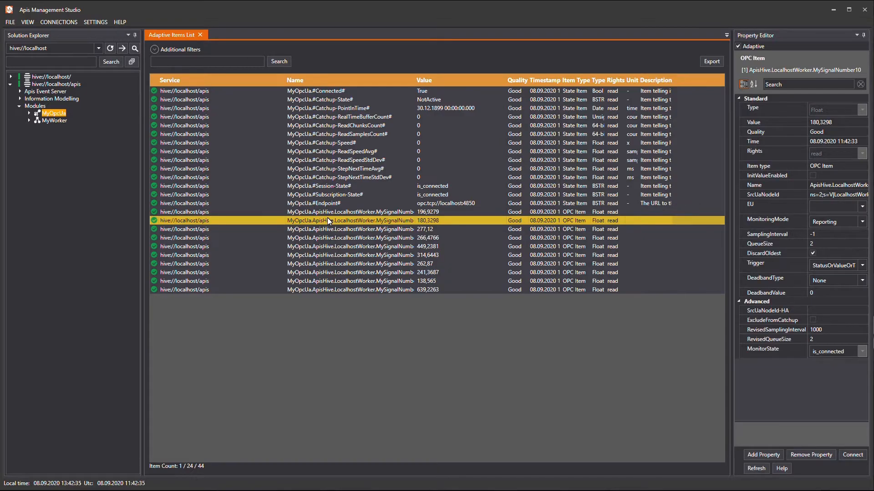
click(327, 211)
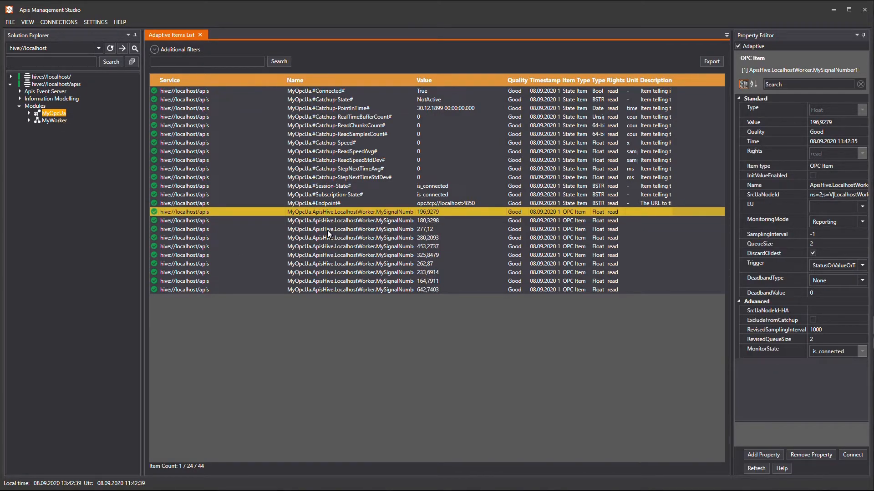
Step: Add an ApisWorker process module named MyOpcUAWorker to the local apis hive
click(38, 108)
right_click(37, 107)
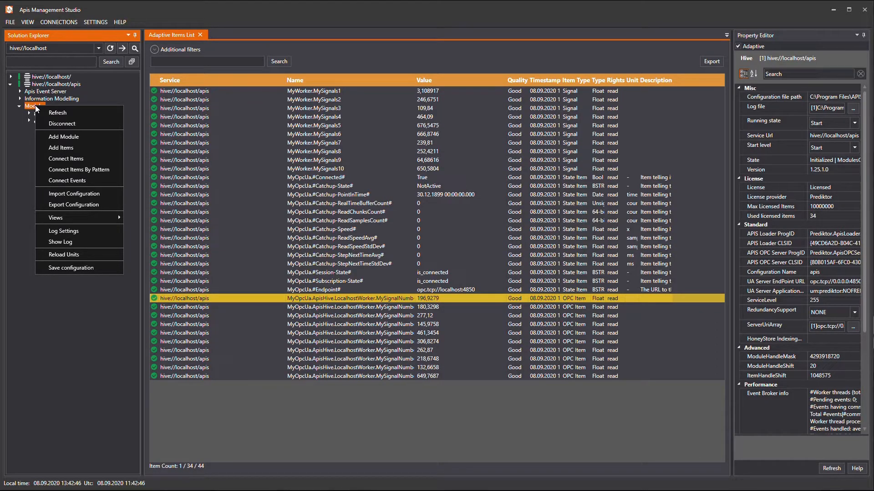
click(65, 137)
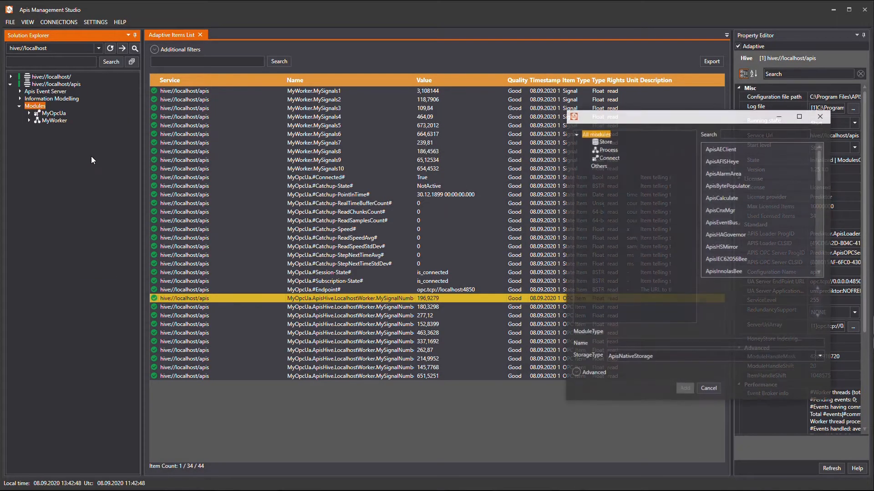
click(607, 150)
click(741, 235)
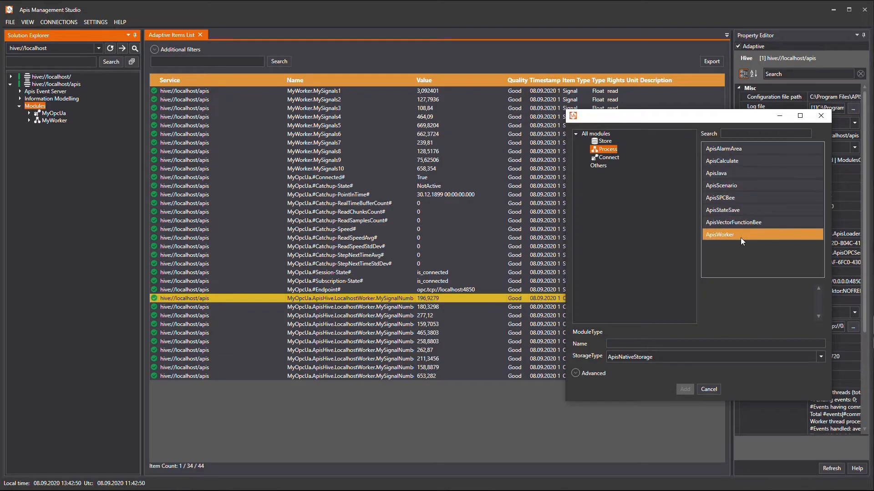
click(635, 343)
key(Left)
key(Left)
key(Left)
text(MyOpc)
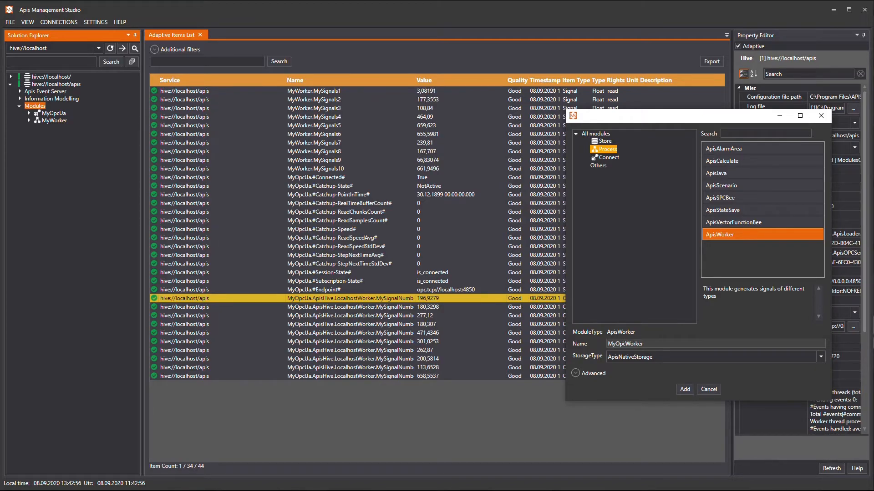
text(UA)
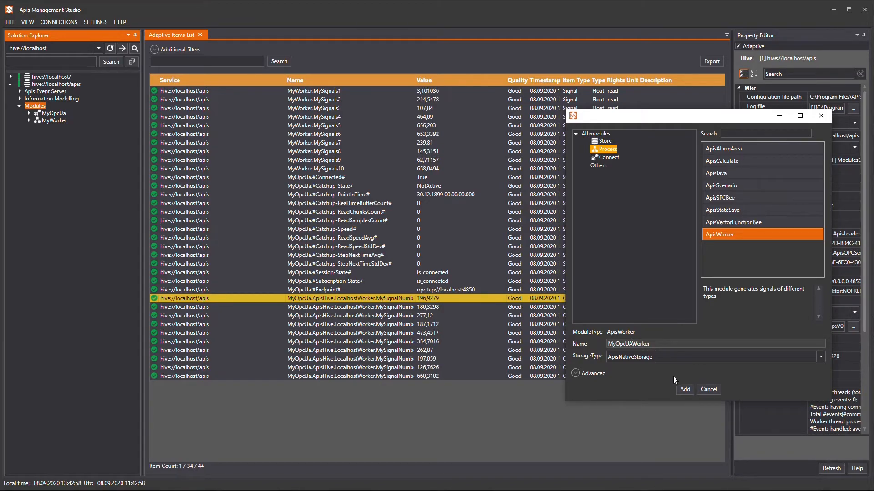
click(683, 388)
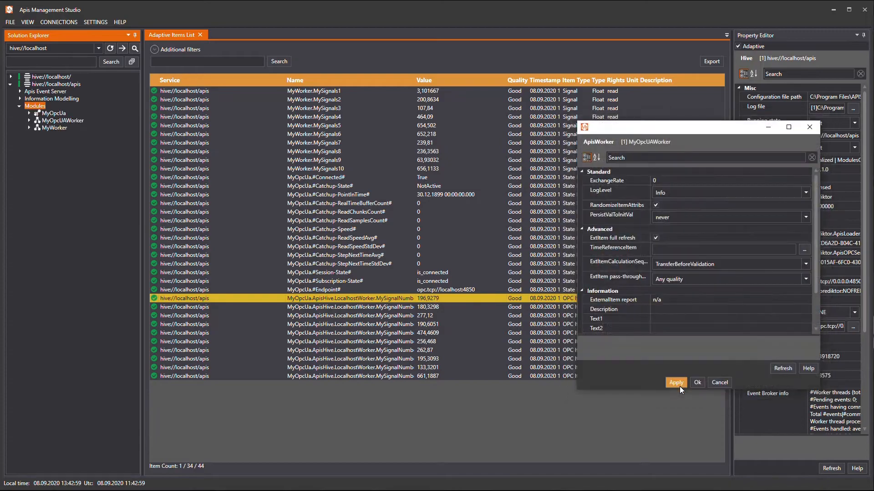
Step: Set the MyOpcUAWorker module's ExchangeRate to 10000 and apply the properties
click(661, 179)
text(10000)
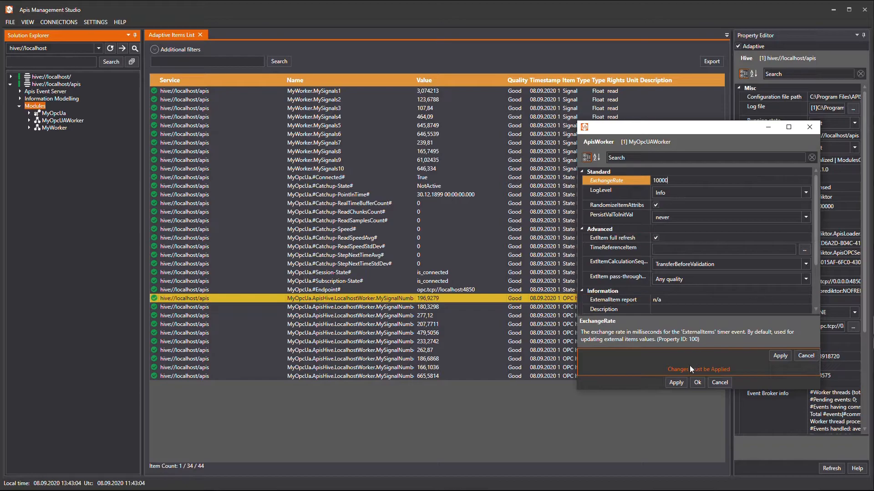
click(676, 382)
click(697, 383)
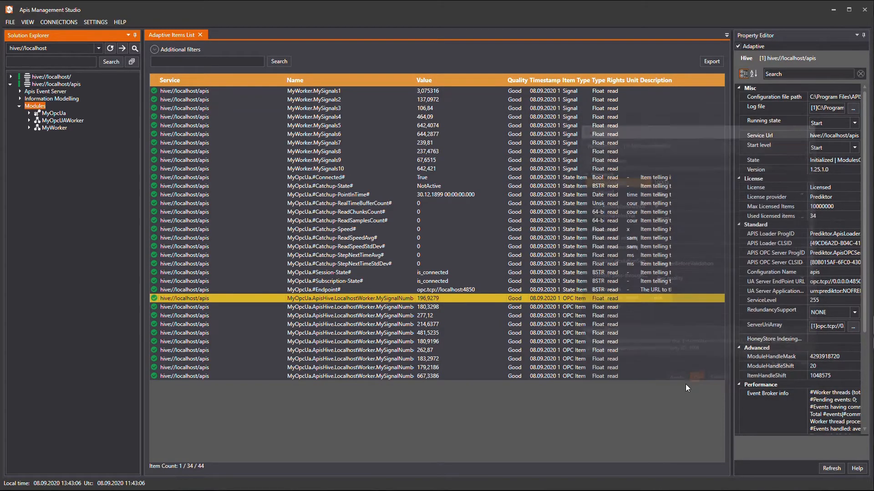
Step: Add two Variable items, Variable1 and Variable2, to the MyOpcUAWorker module
click(61, 121)
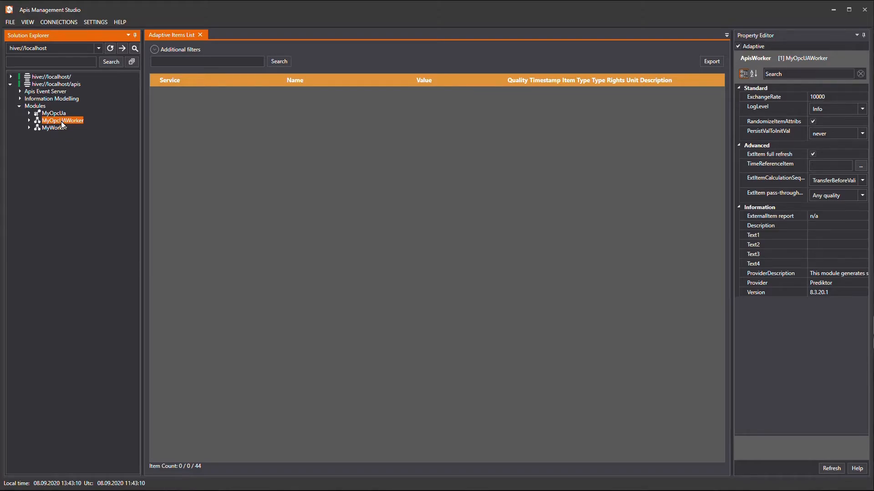
right_click(61, 121)
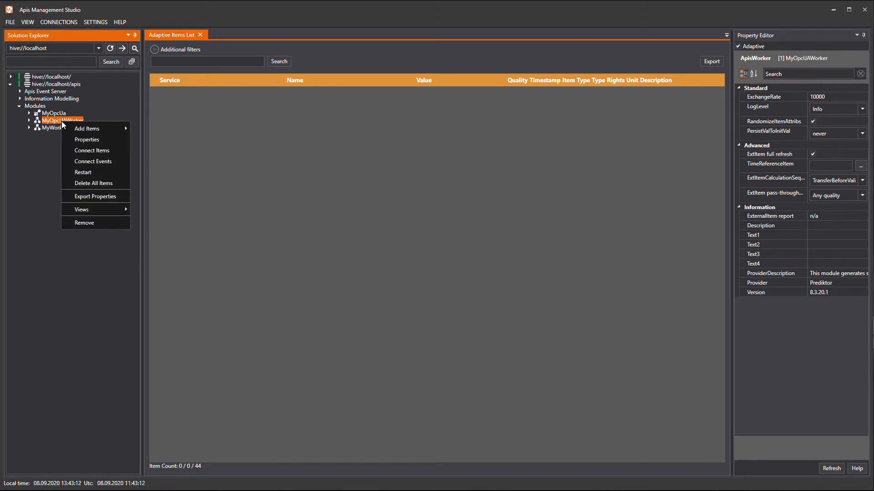
mouse_move(81, 131)
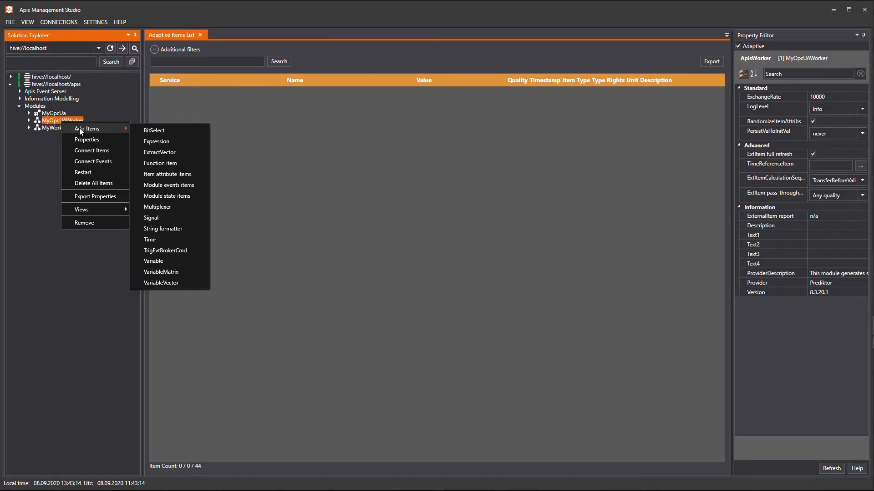
click(165, 263)
drag(601, 157, 358, 165)
click(399, 322)
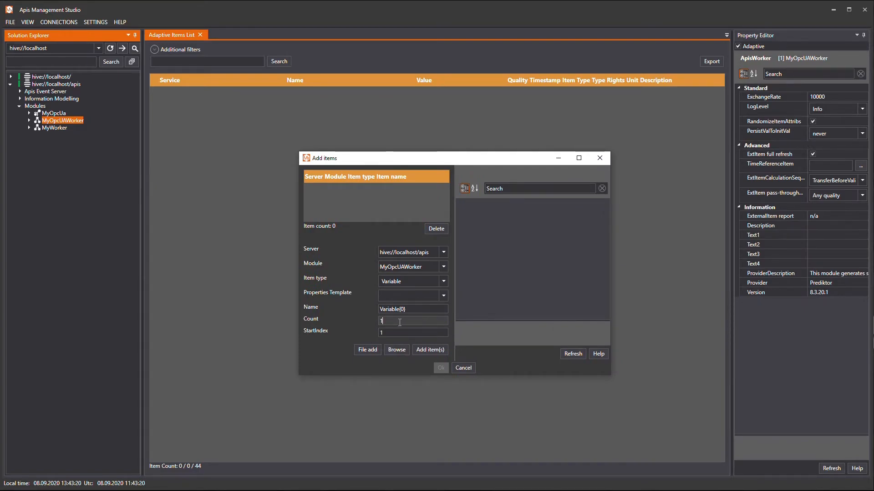
text(2)
click(424, 348)
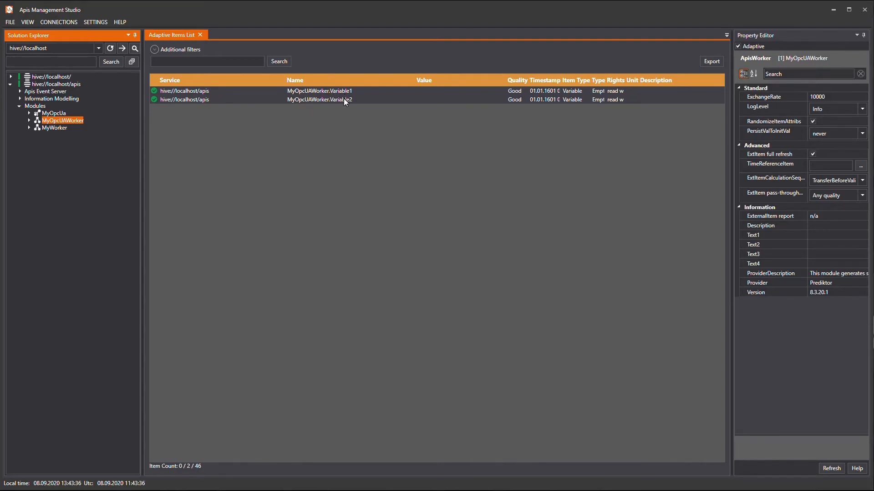
Step: Start connecting items across the hive's modules and connect MyOpcUa's ApisHive.LocalhostWorker.MySignalNumber1 as source to MyOpcUAWorker's Variable1
click(50, 114)
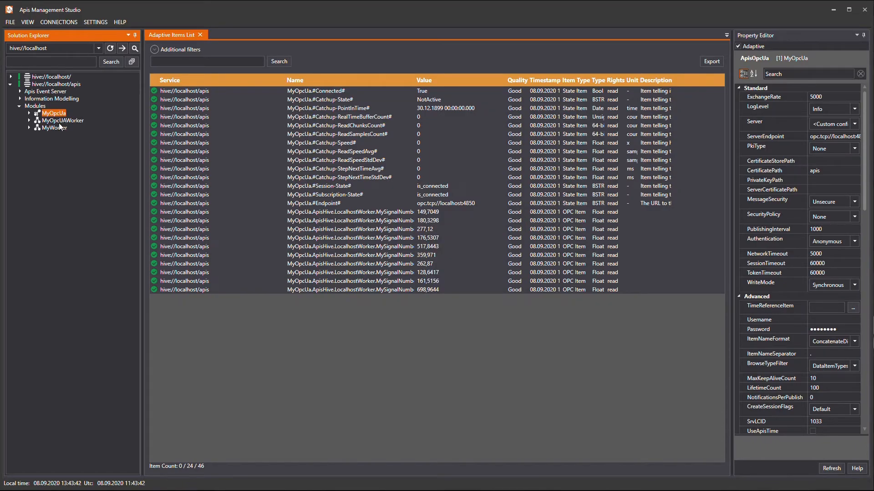
right_click(36, 108)
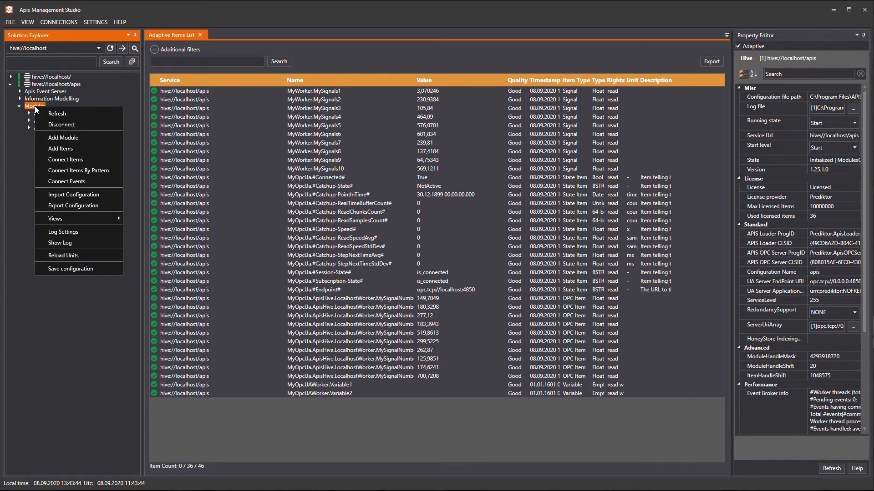
click(62, 160)
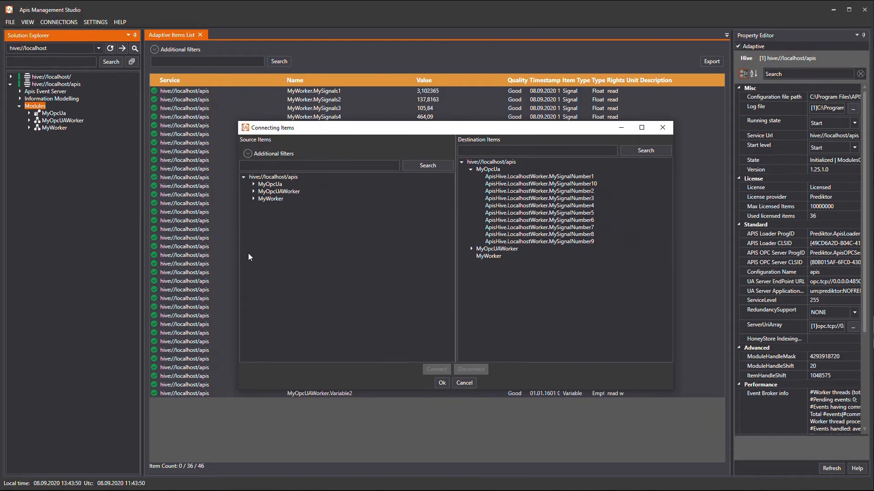
click(253, 191)
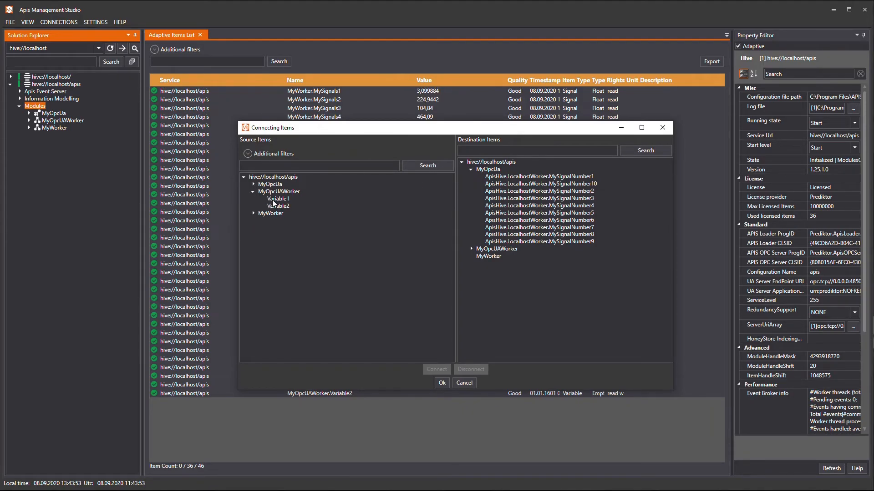
click(254, 184)
scroll(317, 310, down, 1)
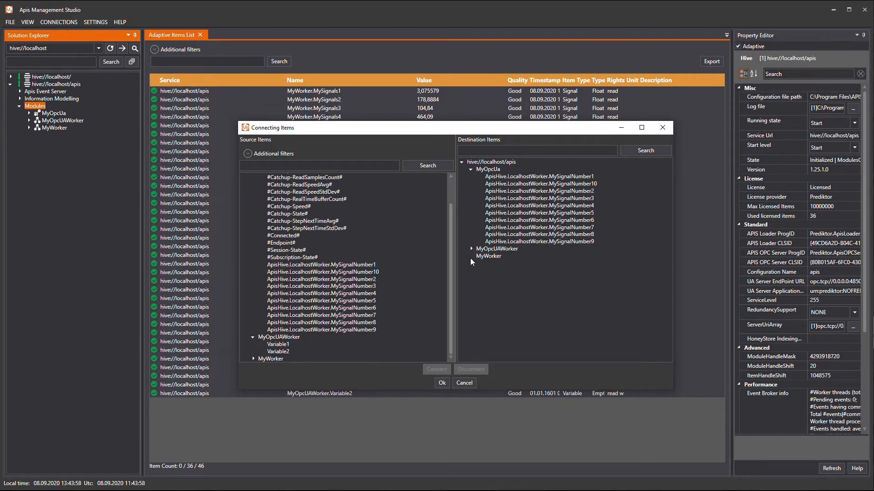
click(471, 249)
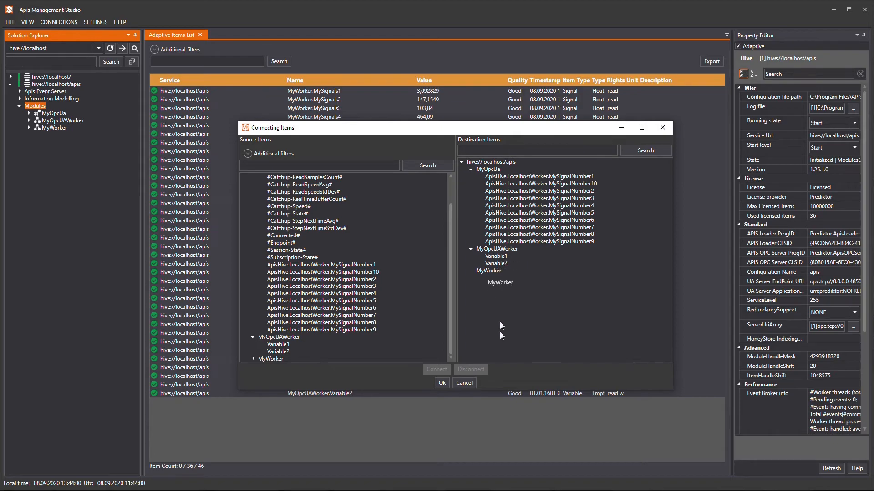
click(314, 267)
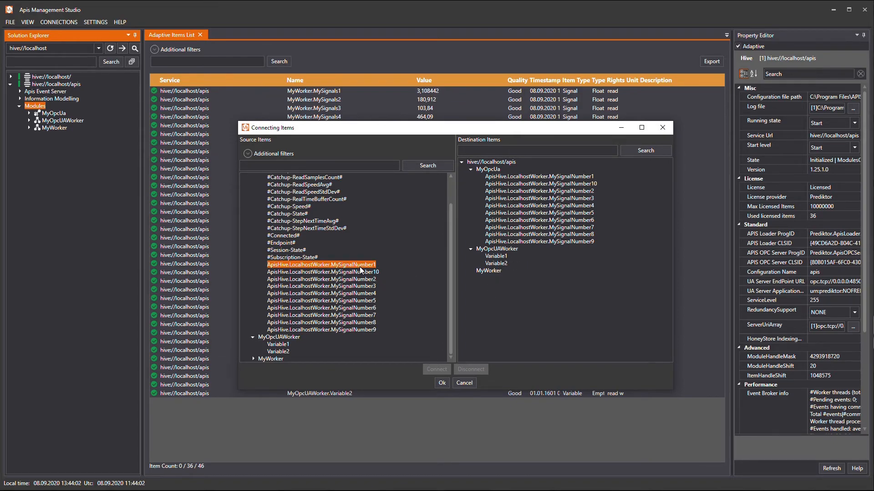
click(496, 256)
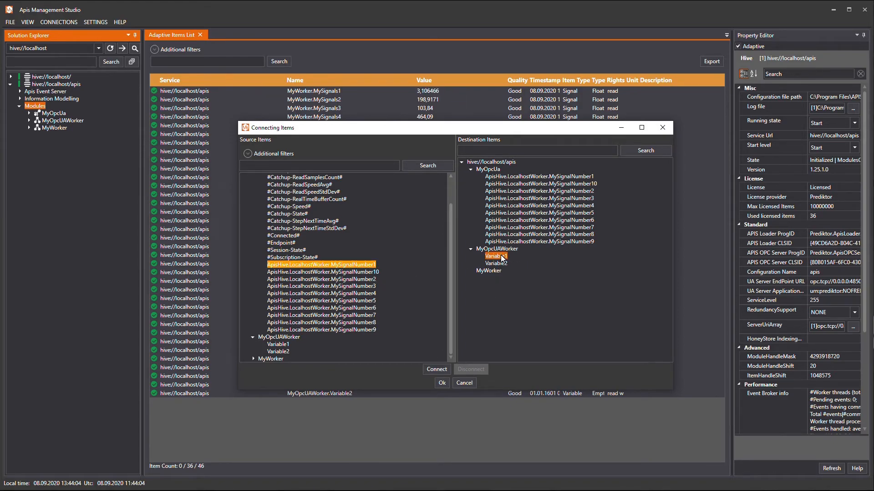
click(437, 370)
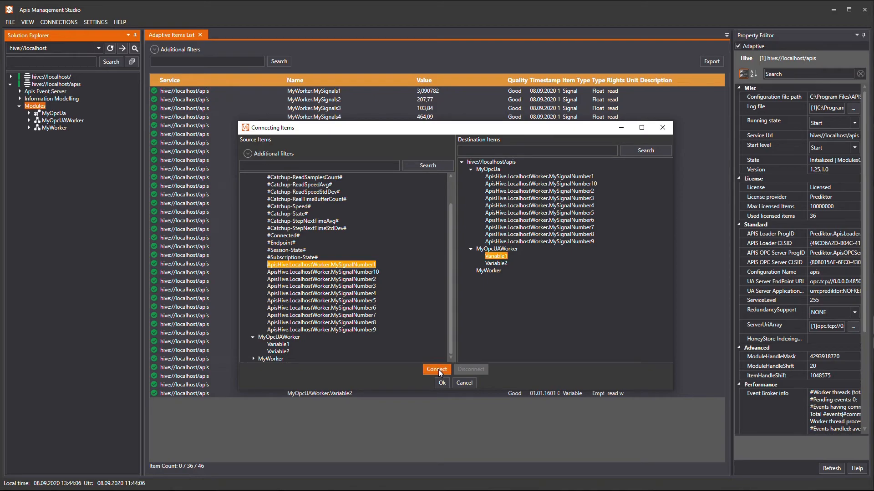
Step: Connect the source item ApisHive.LocalhostWorker.MySignalNumber2 to MyOpcUAWorker's Variable2 and accept the item connections
click(360, 281)
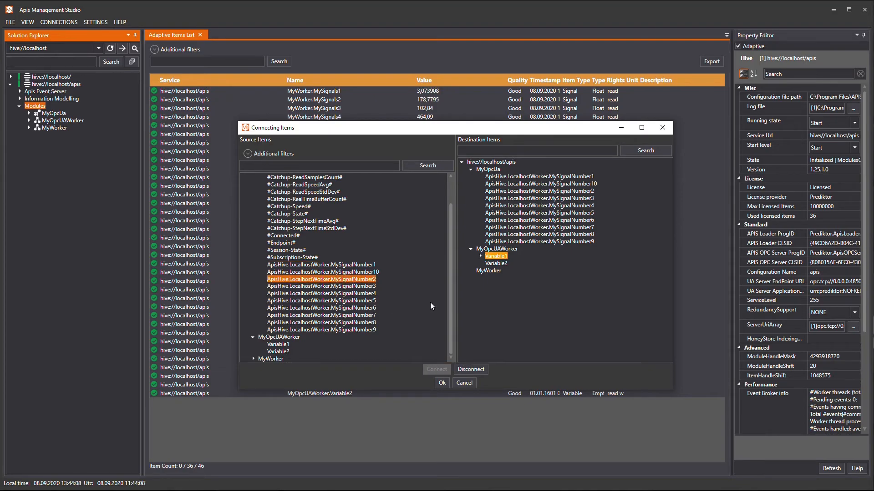
click(495, 264)
click(436, 369)
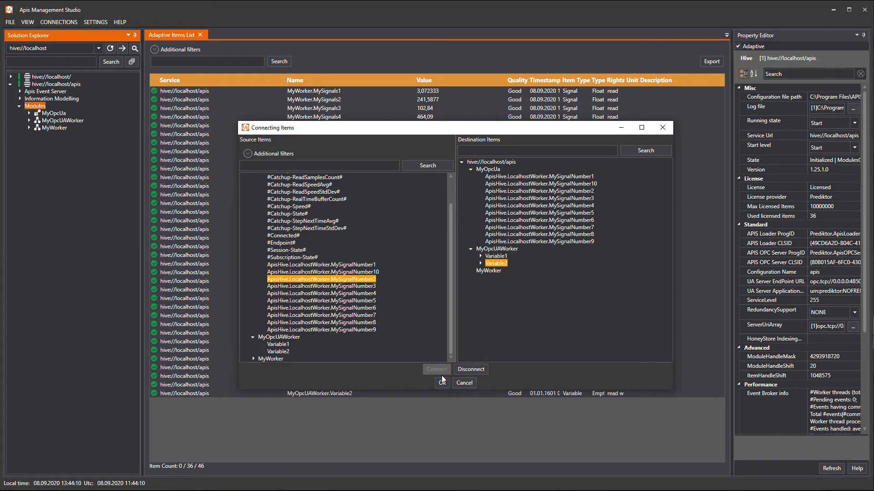
click(441, 383)
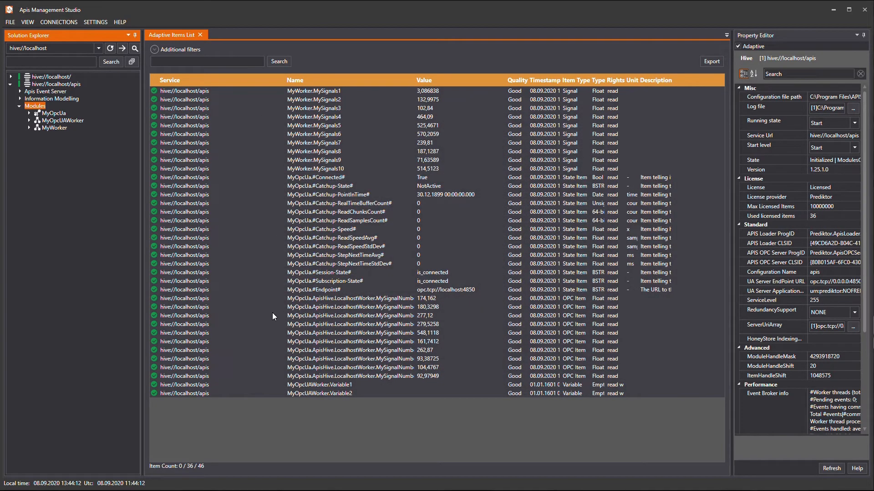
Step: Compare the values of MyOpcUAWorker's variables with their source signals in MyOpcUa, widening the Name column to show full item names
click(64, 121)
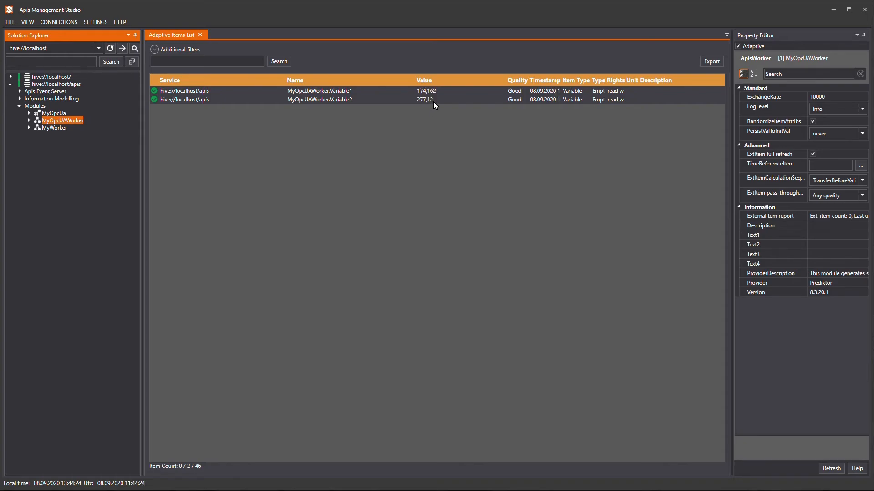
click(432, 93)
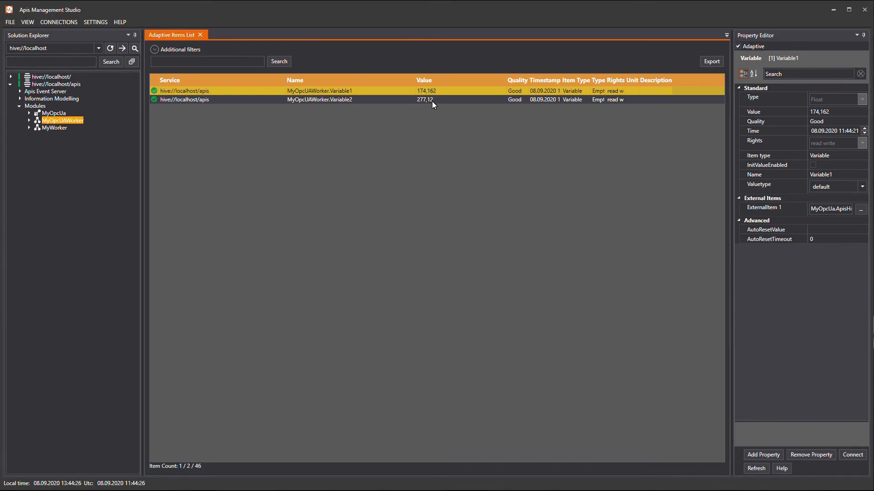
click(57, 114)
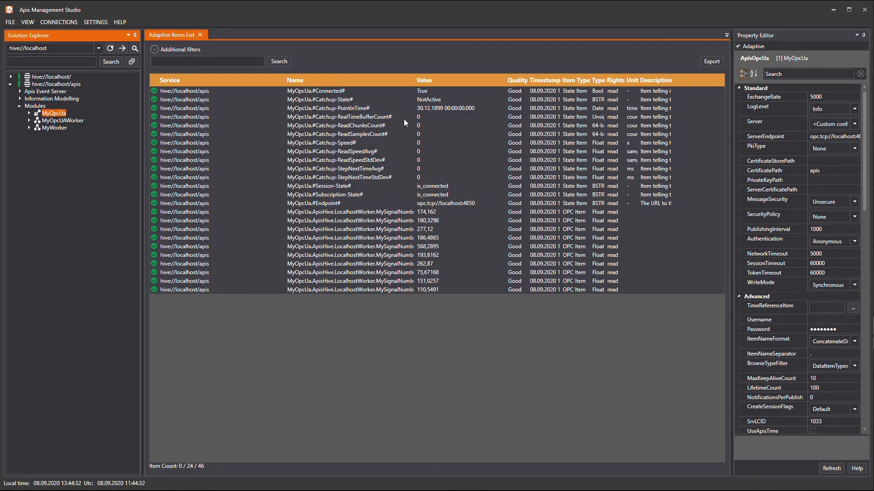
double_click(414, 80)
click(413, 212)
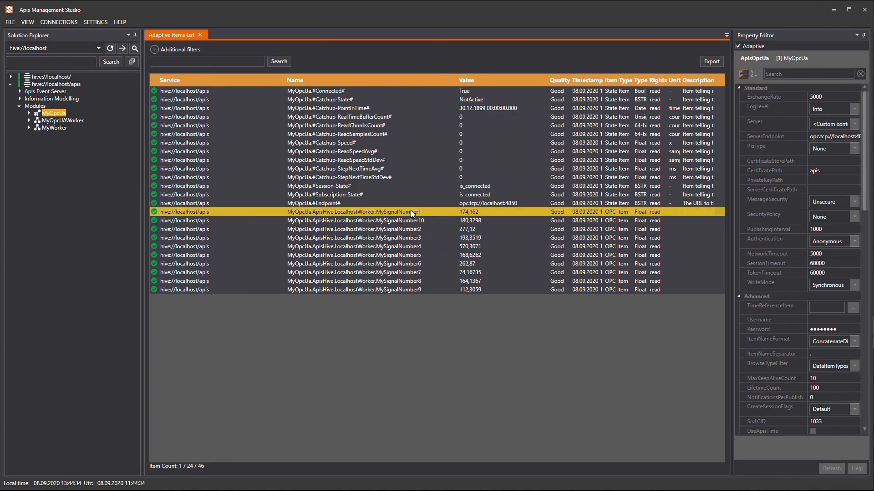
click(56, 120)
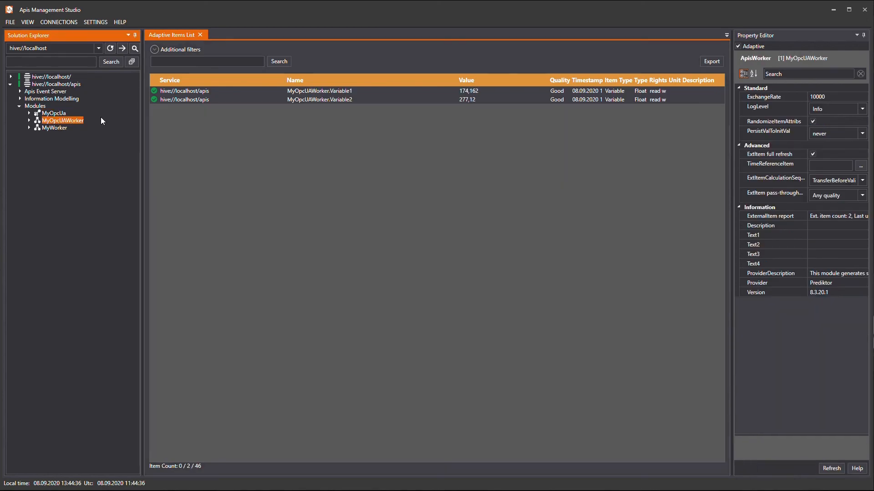
click(454, 91)
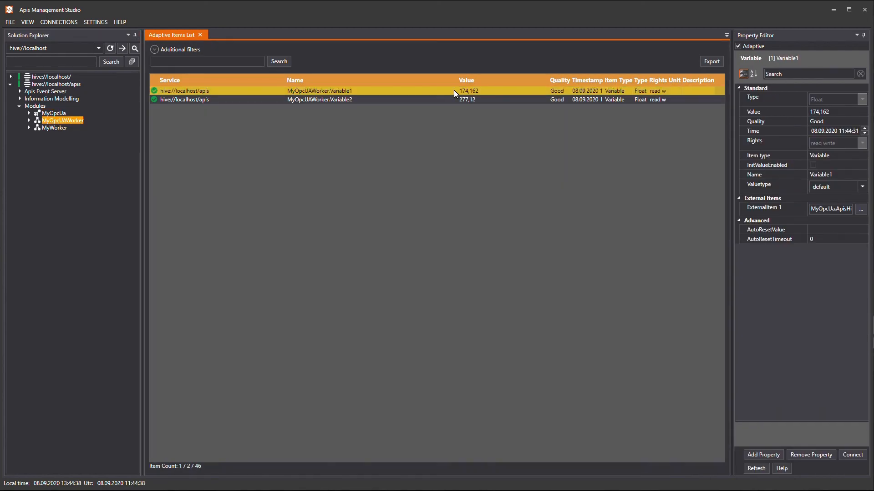